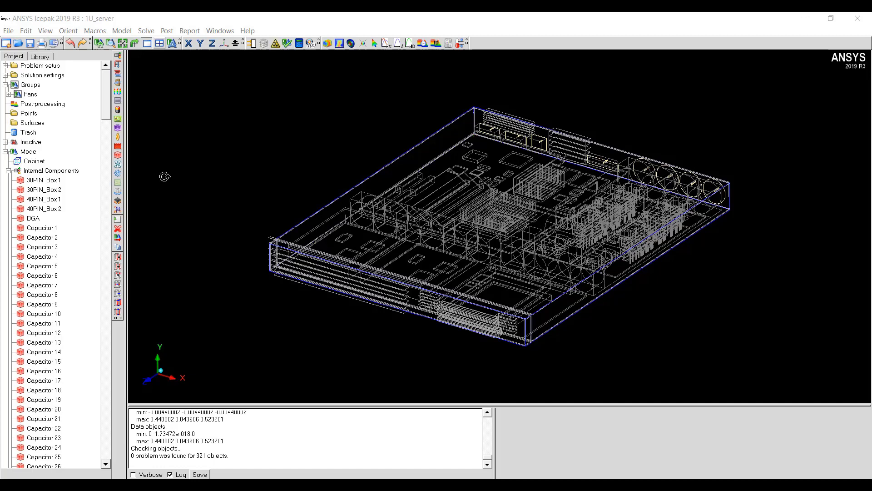
Scroll the Project tree to locate Capacitor 1 under Model > Internal Components.
scroll(48, 252, down, 4)
scroll(47, 252, up, 1)
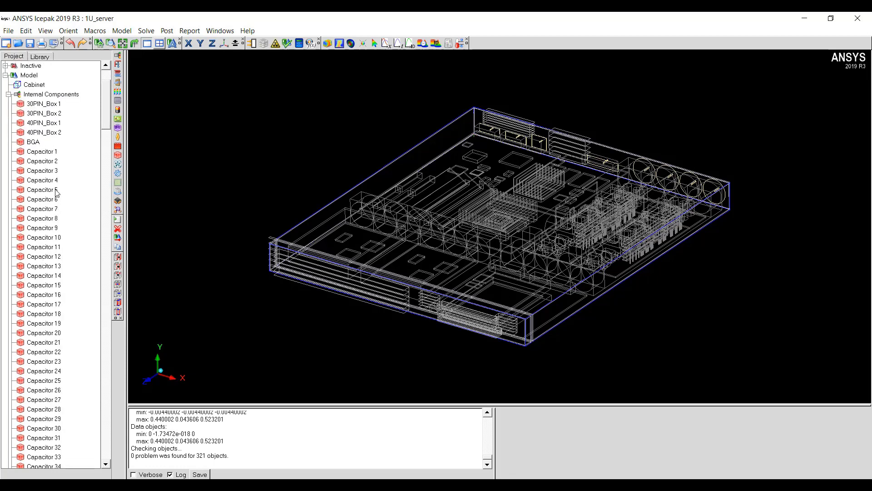
Select Capacitor 1 through Capacitor 41 and group them under the name 'Capacitors'.
click(54, 152)
scroll(58, 274, down, 1)
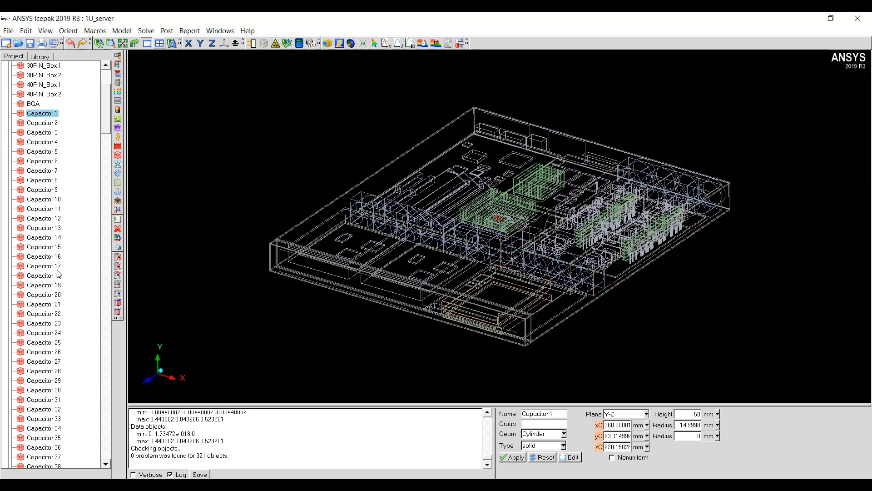
scroll(50, 341, down, 2)
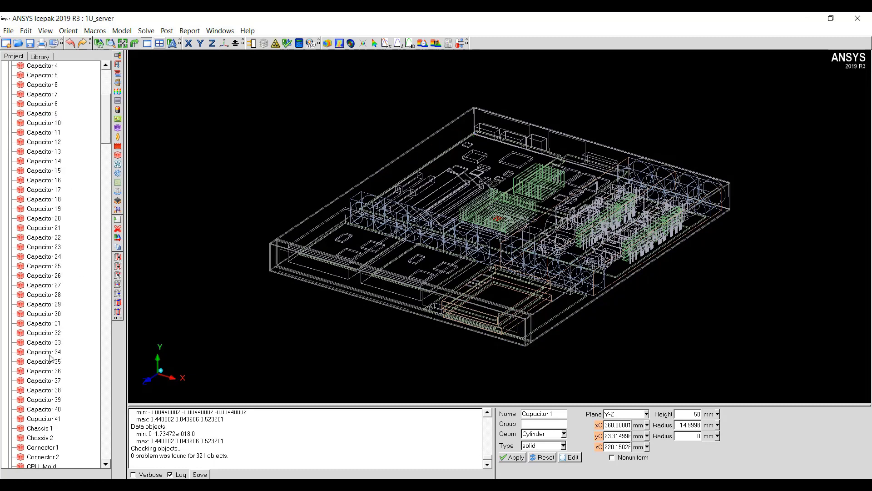
shift+click(46, 418)
right_click(47, 419)
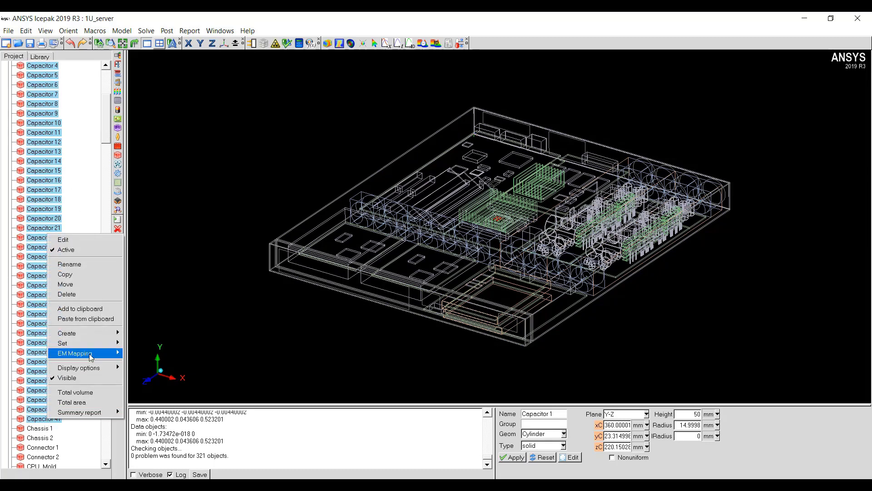
mouse_move(91, 333)
click(146, 343)
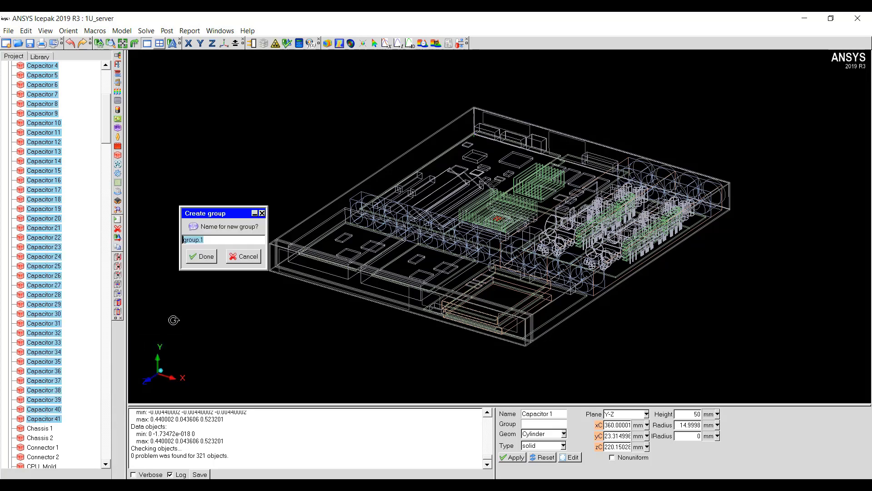
text(Cap)
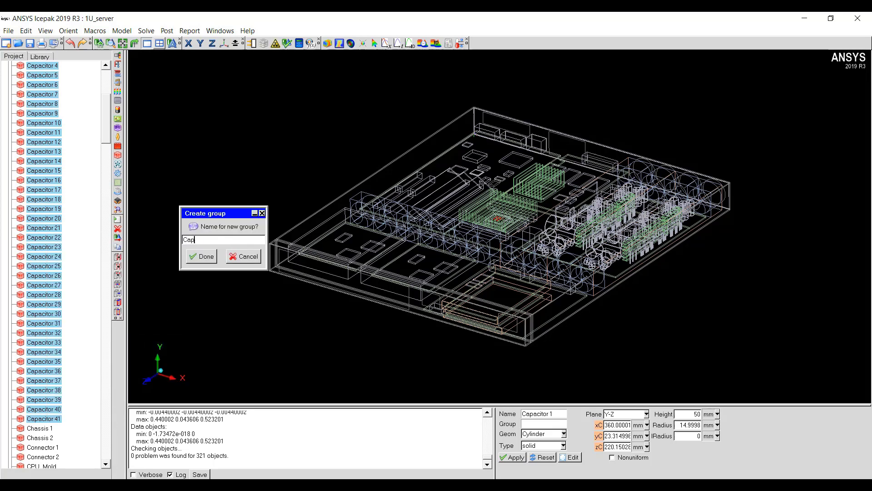
text(acitors)
click(200, 256)
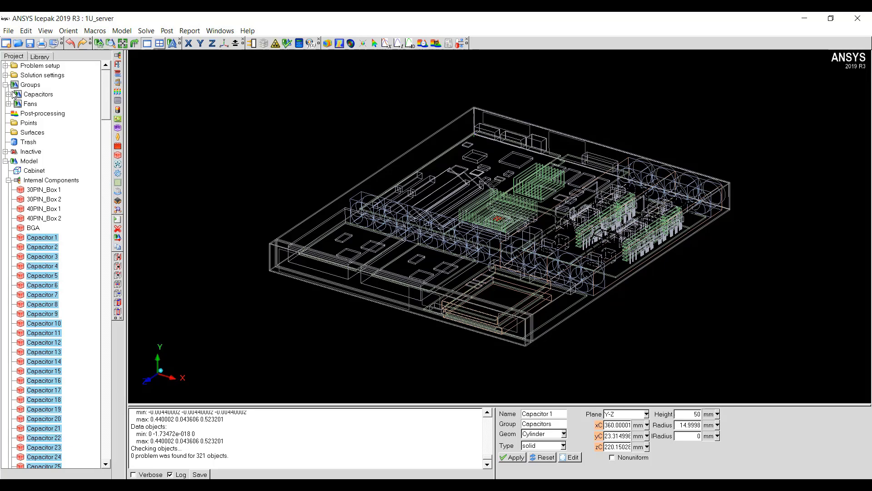
Expand the Capacitors group and set its meshing level to 3.
click(8, 94)
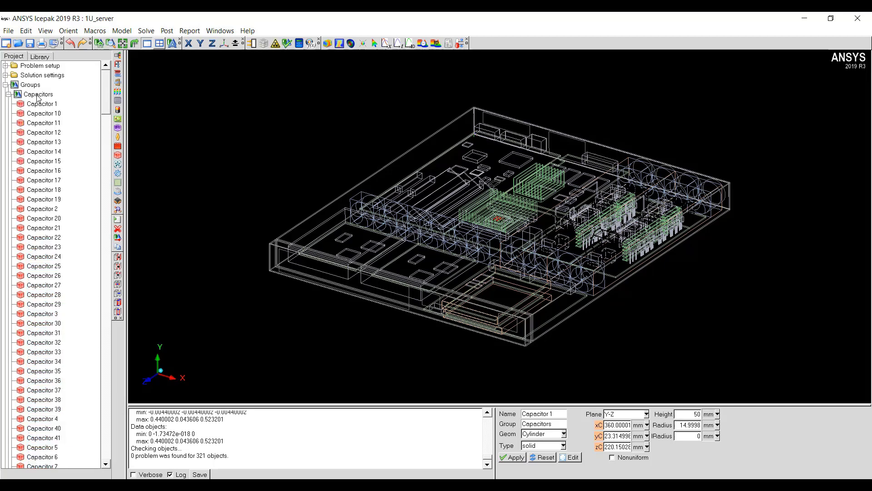
right_click(39, 95)
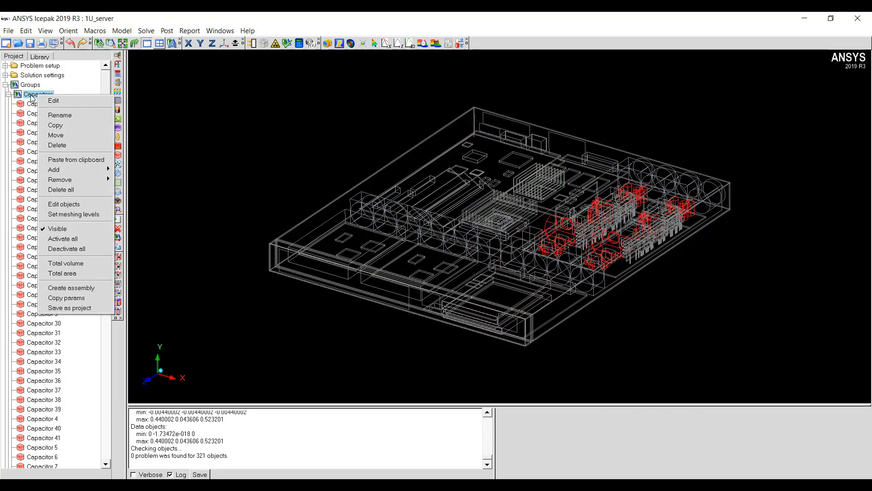
click(85, 216)
click(212, 242)
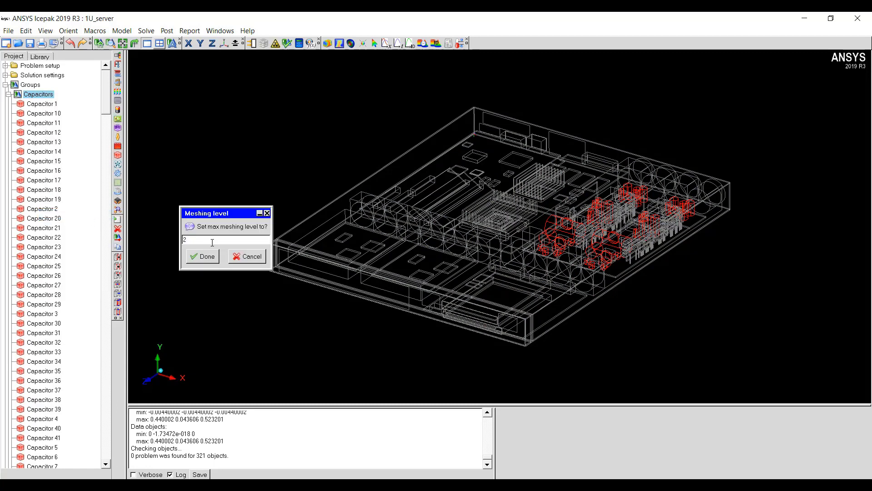
text(3)
click(202, 256)
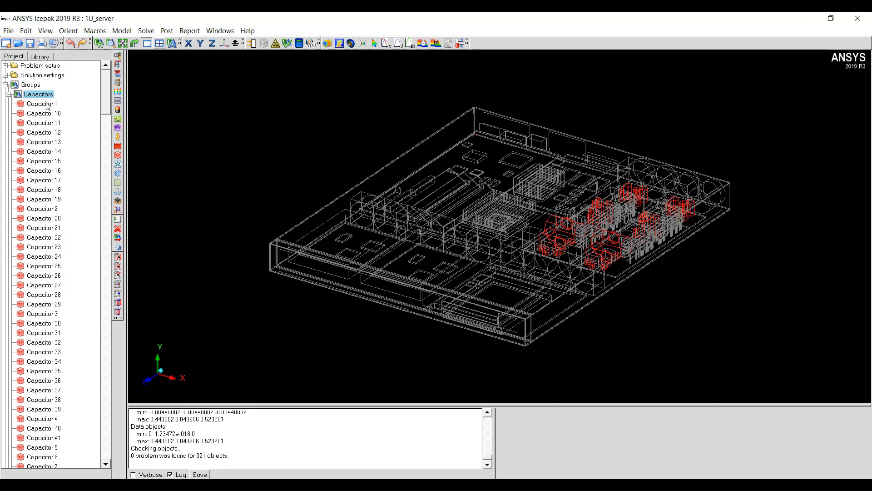
Give 30PIN_Box 1–2 and 40PIN_Box 1–2 a multi-level meshing level of 4.
key(Left)
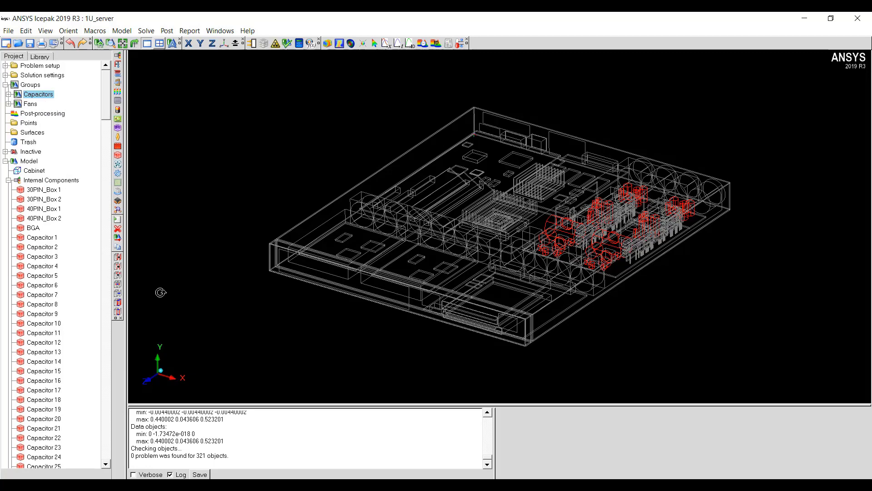
click(44, 190)
shift+click(49, 219)
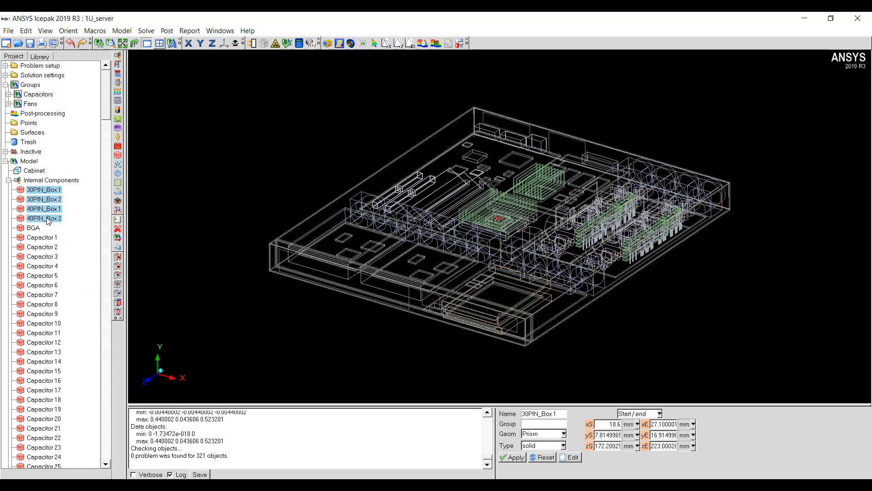
right_click(48, 218)
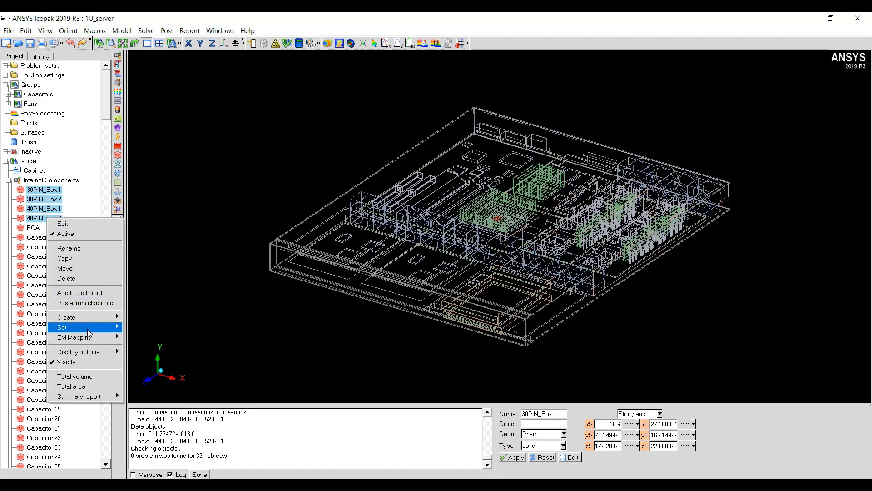
mouse_move(88, 332)
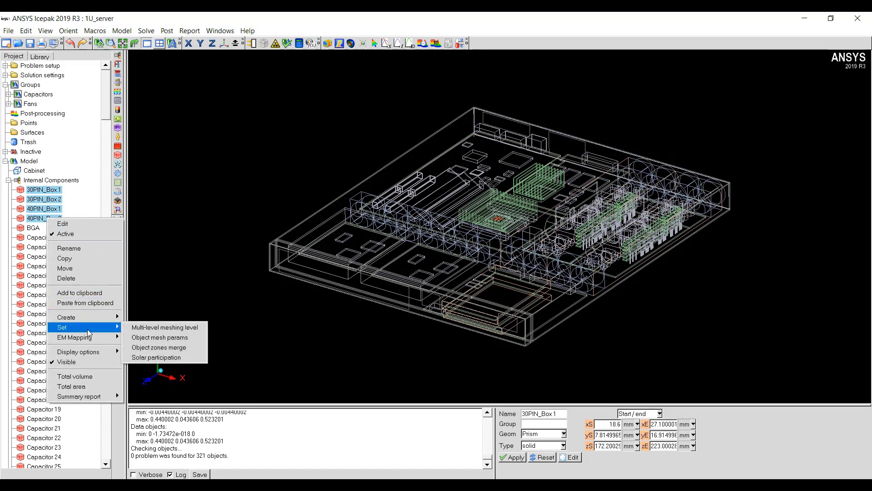
click(147, 333)
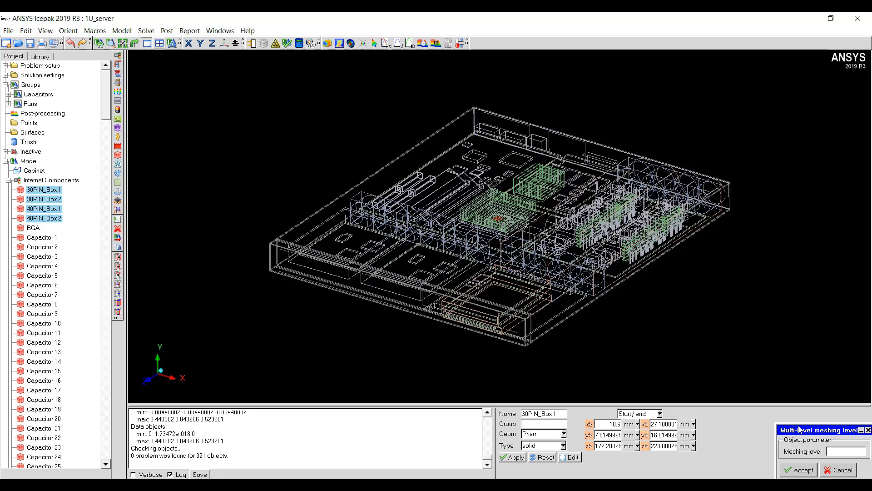
drag(788, 427, 284, 313)
click(342, 334)
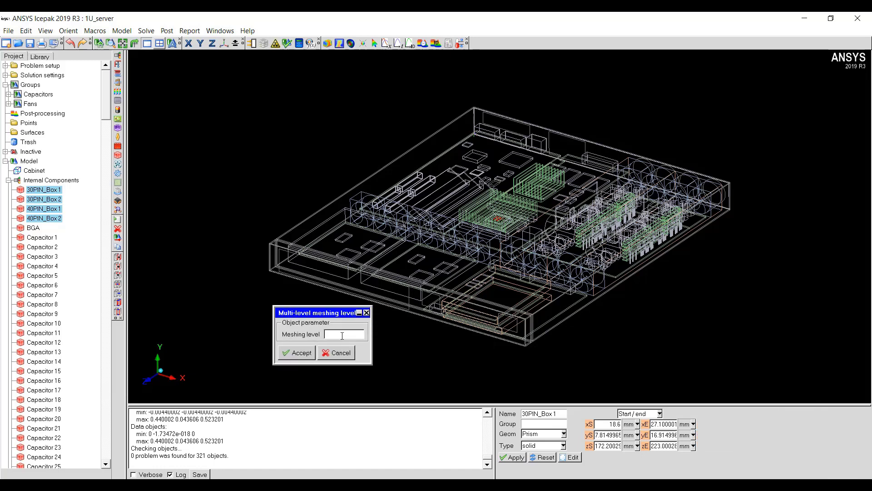
click(310, 352)
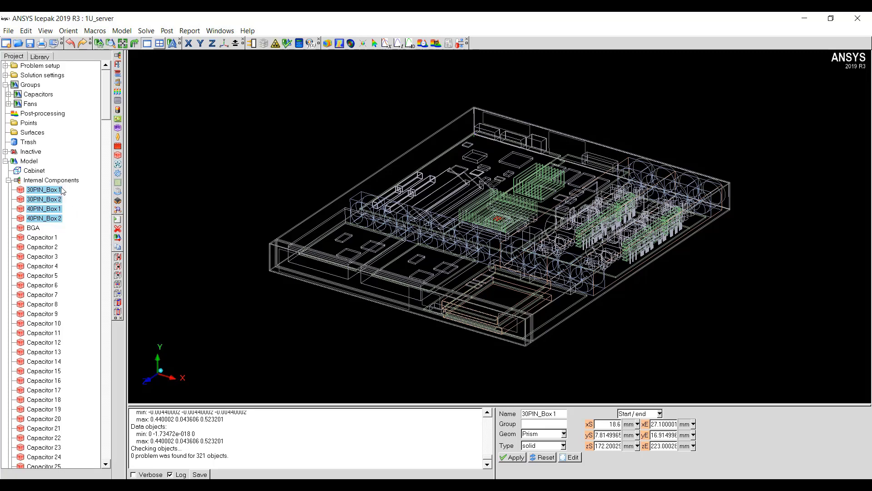
In Mesh control, accept multi-level max levels of 4 for pin boxes and 3 for capacitors.
click(265, 44)
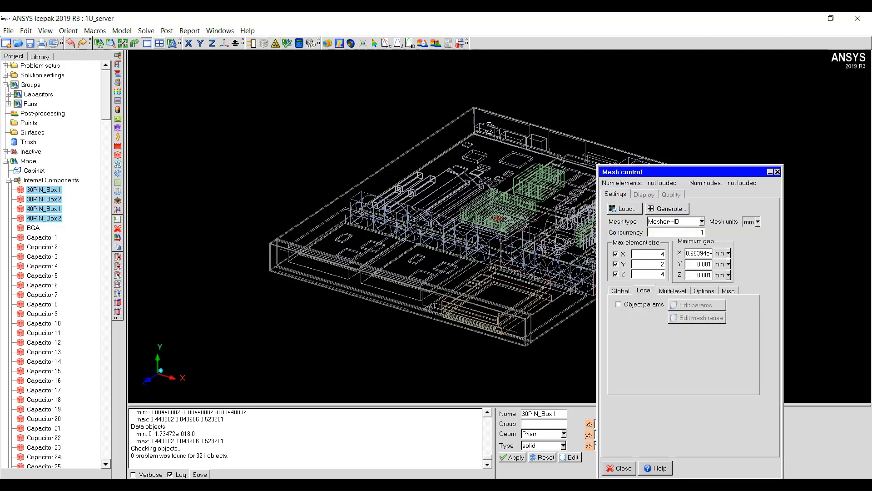
drag(686, 172, 475, 109)
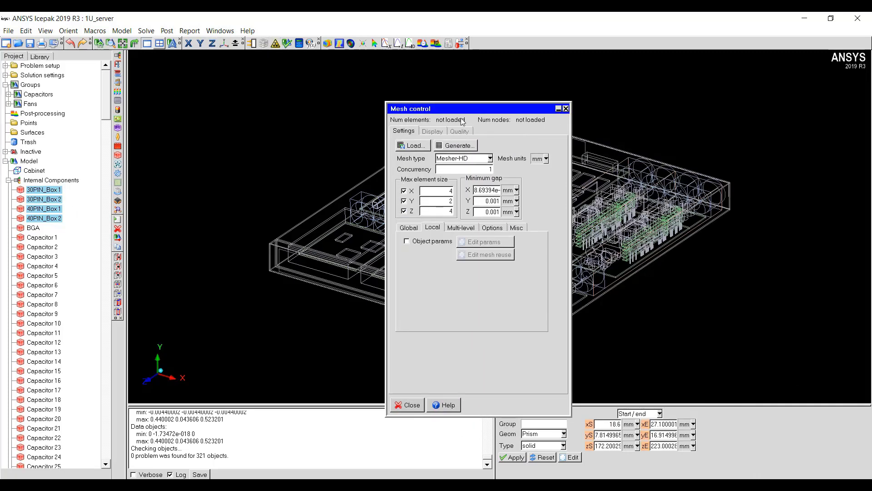
click(460, 227)
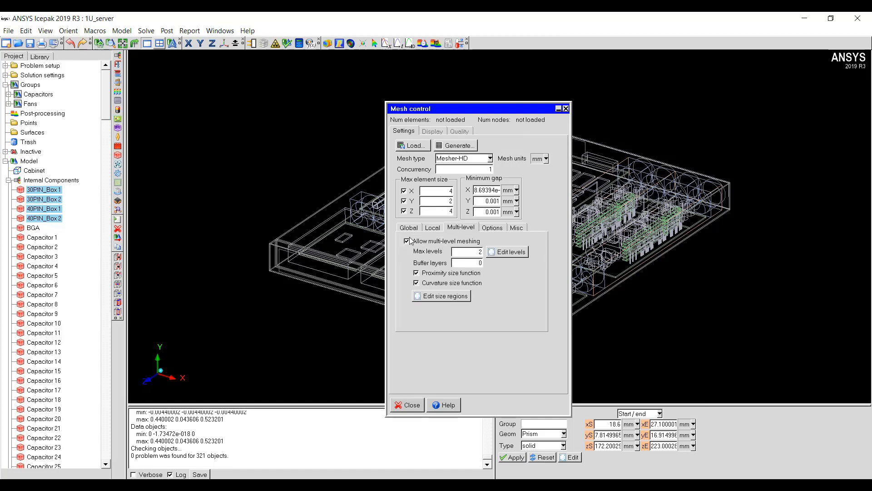
click(505, 252)
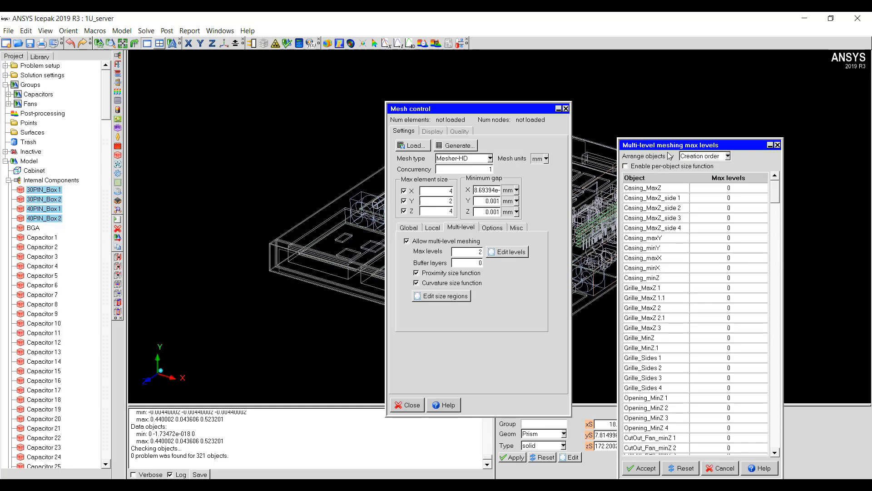
drag(752, 148, 747, 168)
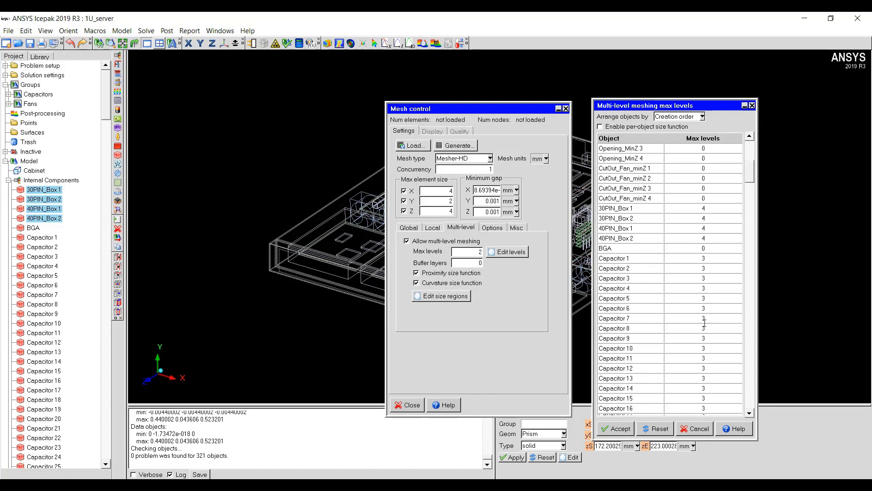
click(628, 429)
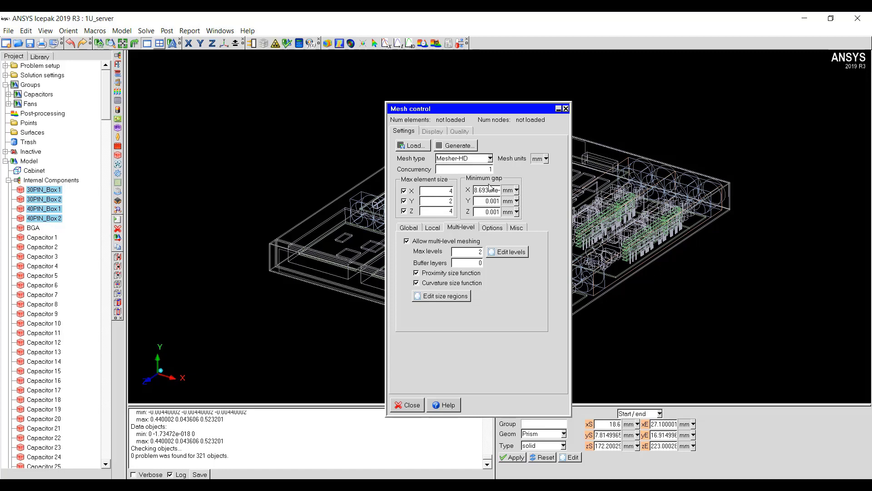
click(409, 405)
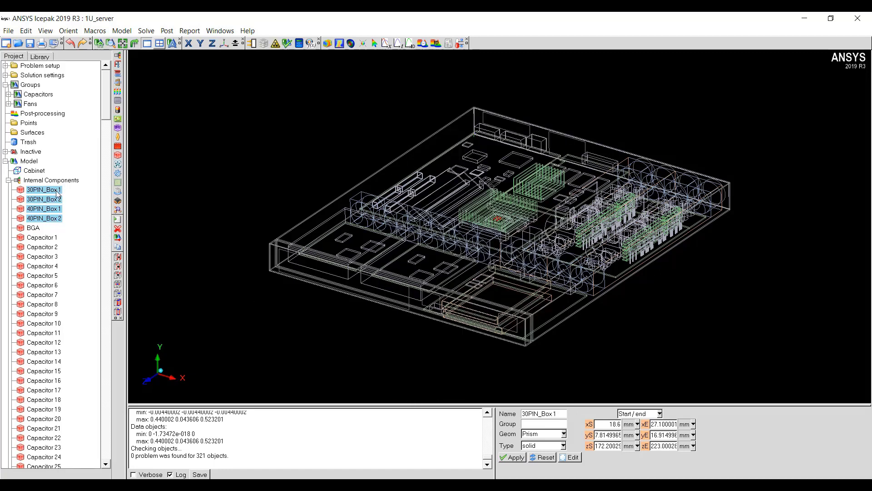
Turn on per-object mesh parameters for Capacitor 1 with diameter count 10 and side count 20.
click(48, 238)
right_click(44, 239)
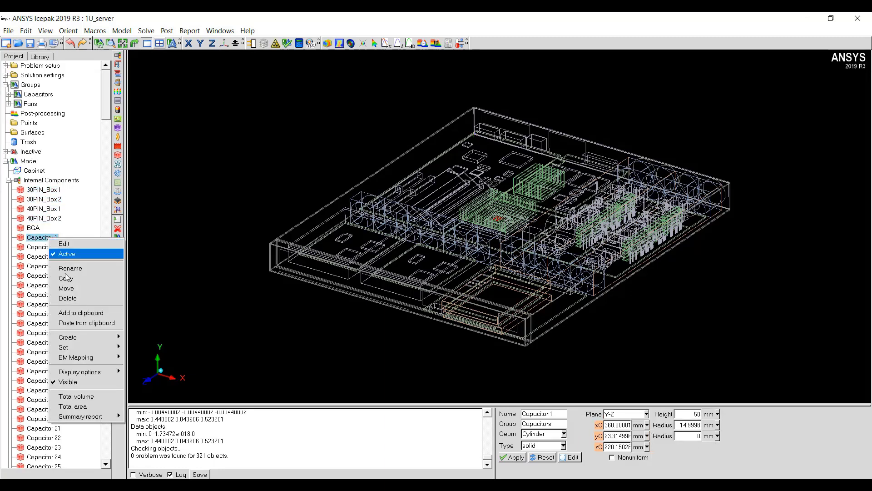
mouse_move(72, 348)
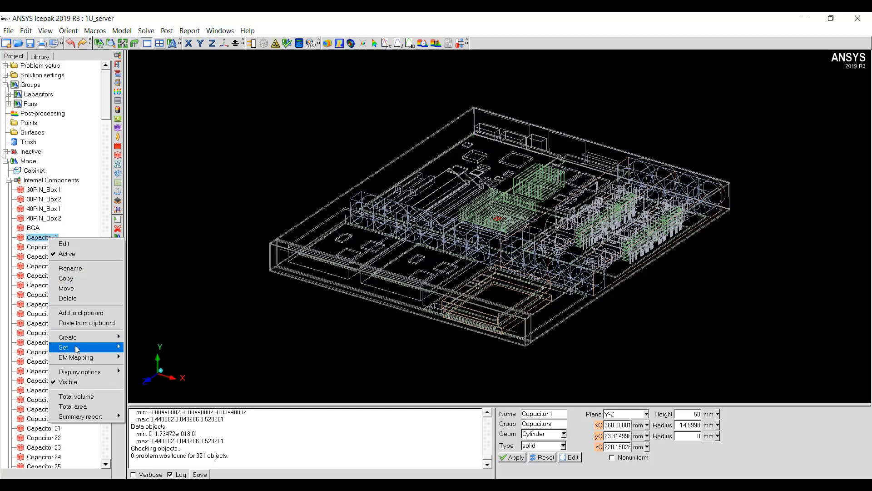
click(149, 357)
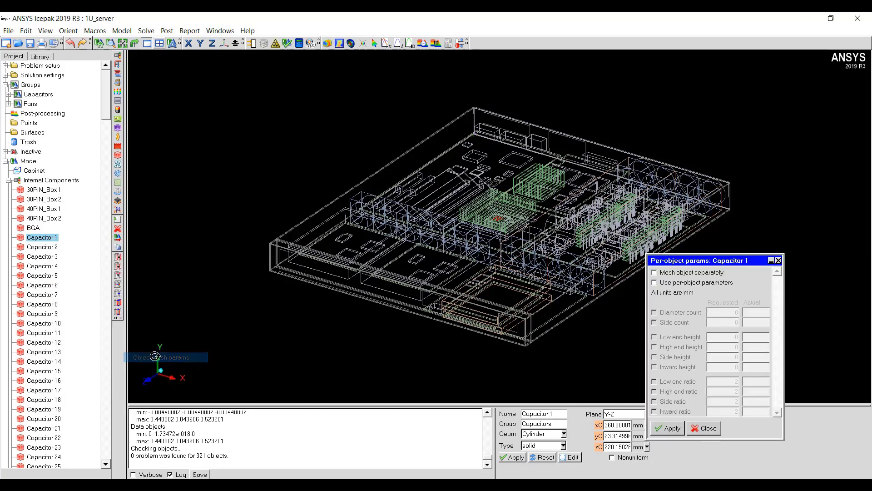
drag(697, 260, 388, 208)
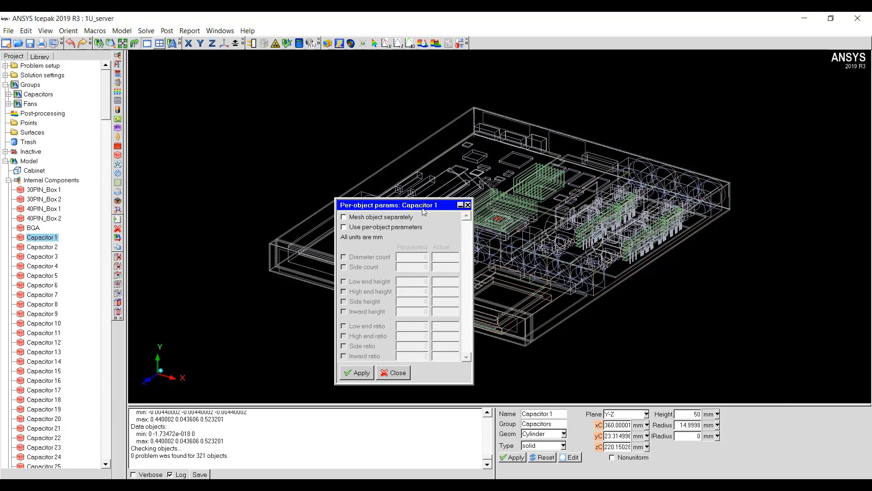
click(345, 228)
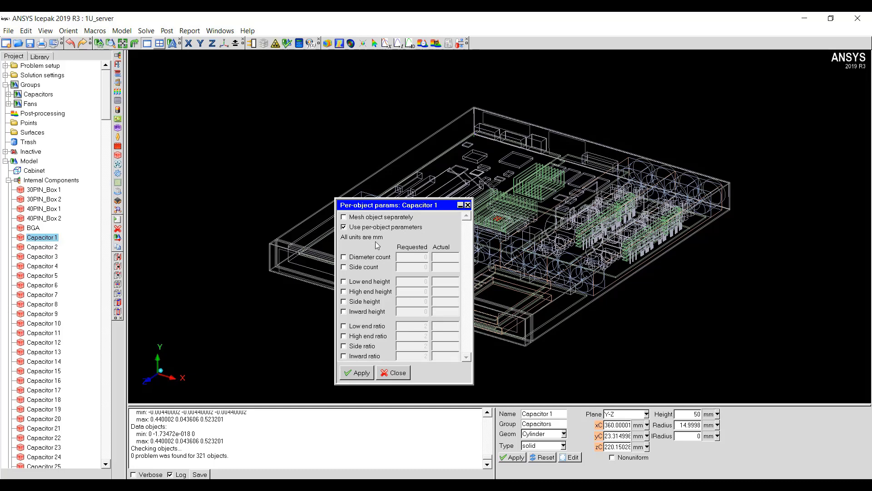
drag(371, 206, 294, 200)
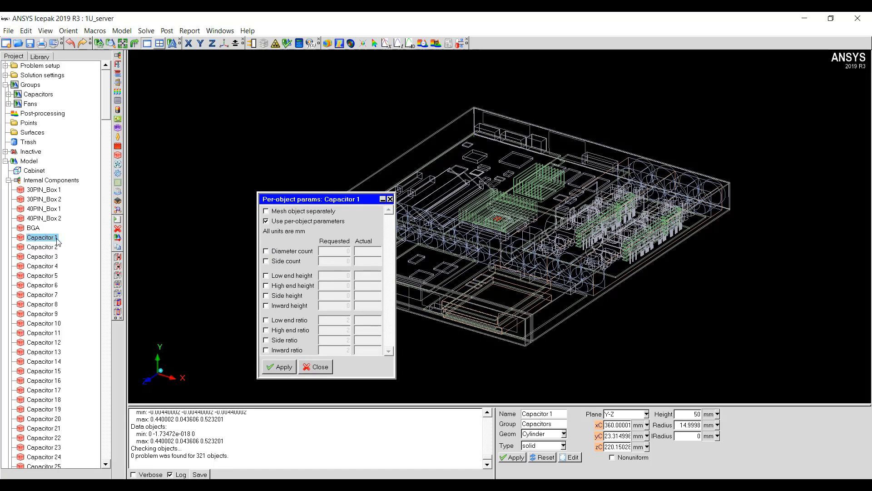
click(295, 253)
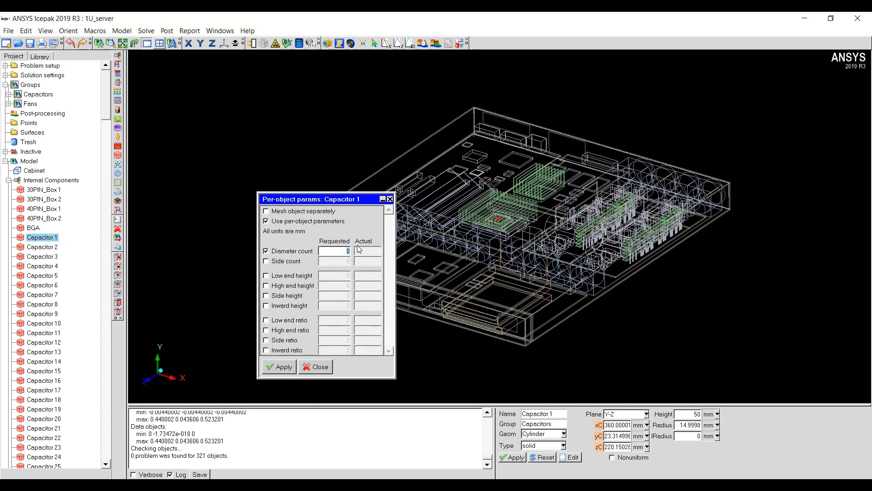
text(10)
click(284, 261)
click(283, 367)
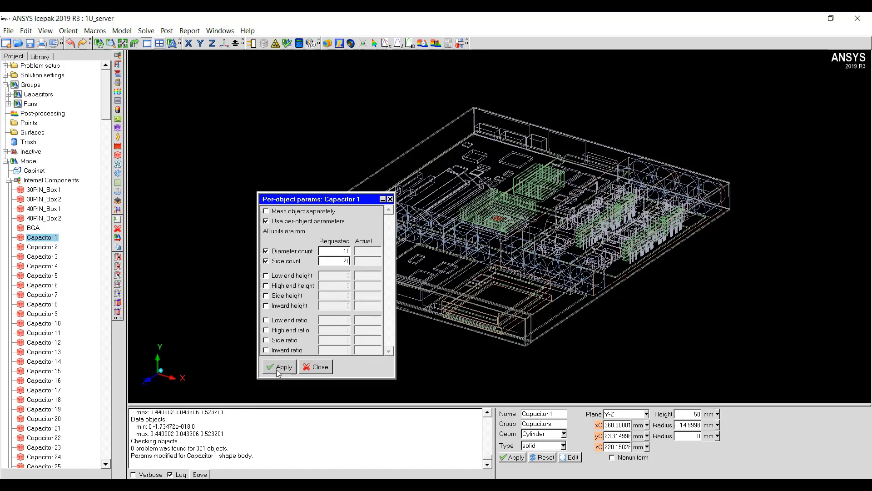
Close Capacitor 1's mesh parameters and scroll the Project tree down to the fans.
click(317, 367)
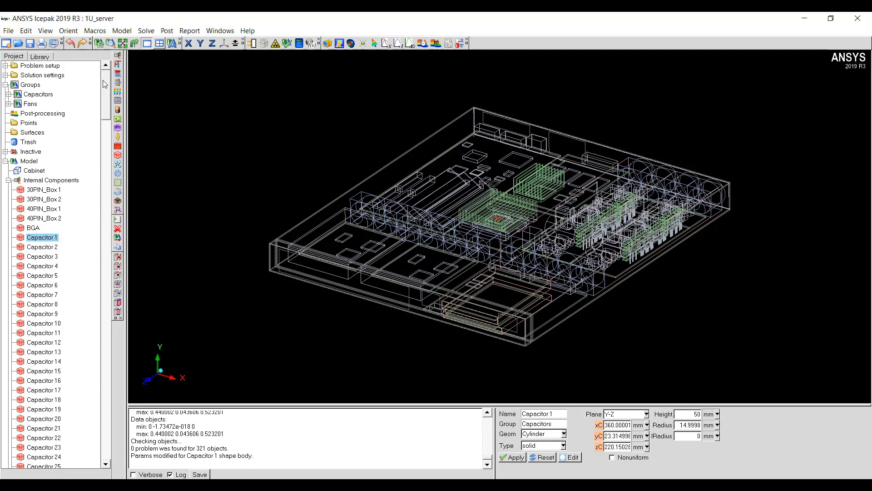
drag(104, 84, 105, 399)
Apply per-object mesh parameters with Fan Diameter count 60 to fan.1.1.1.3.1 through fan.5.3.
click(41, 276)
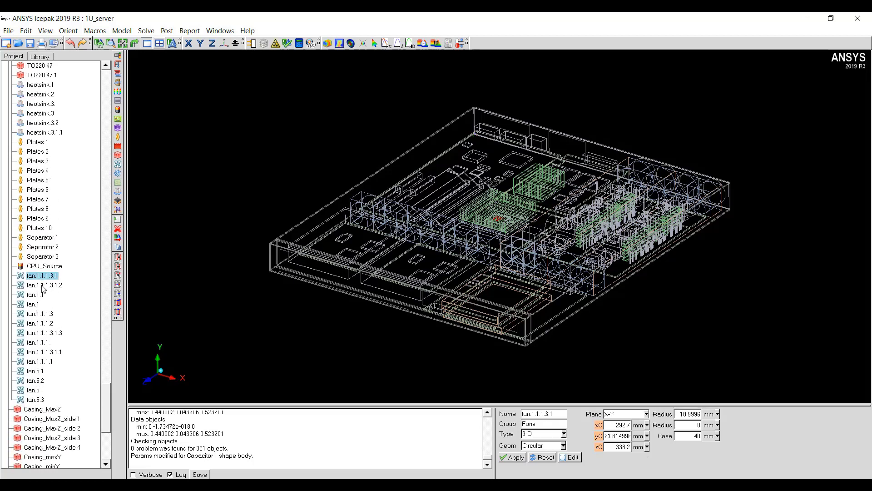
shift+click(33, 399)
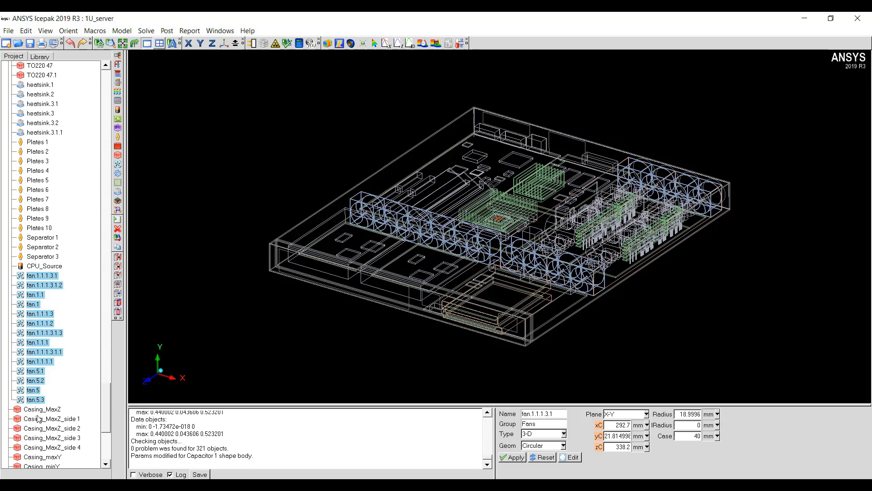
right_click(41, 279)
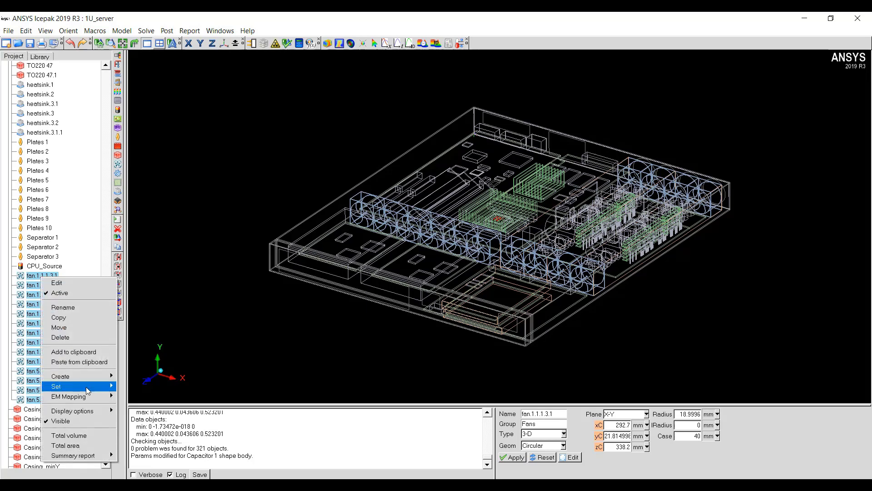
mouse_move(88, 390)
click(156, 398)
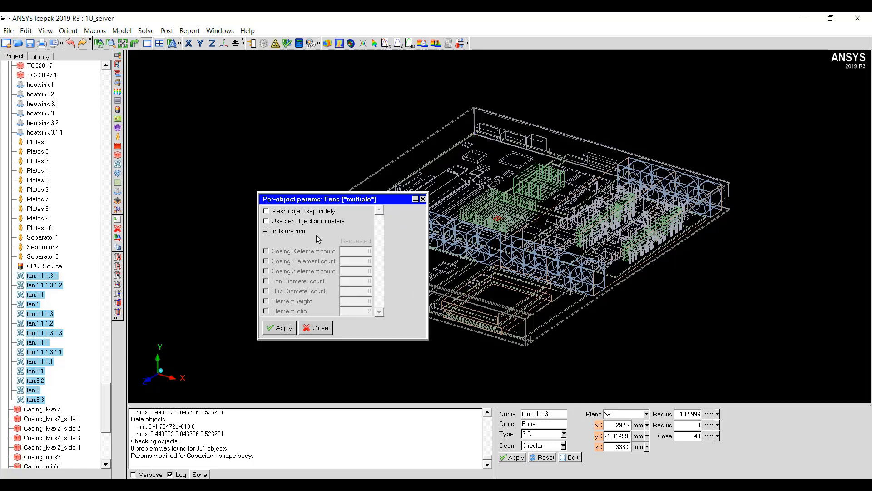
click(267, 222)
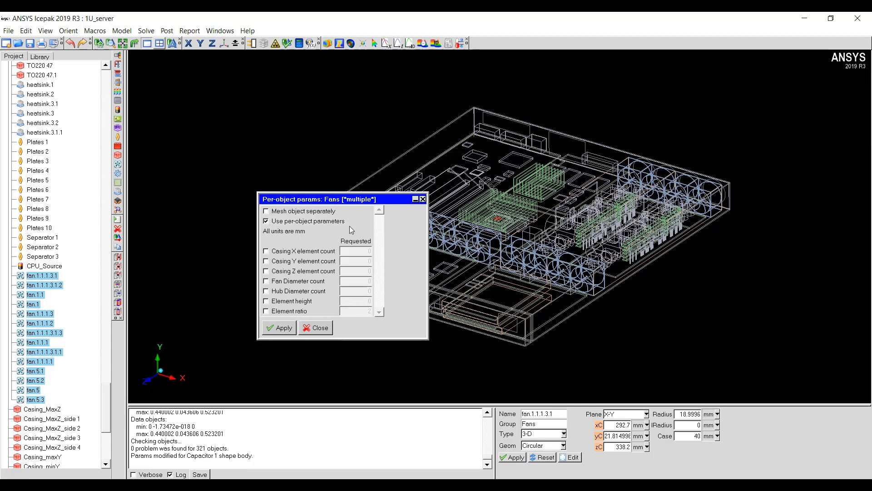
click(296, 282)
text(60)
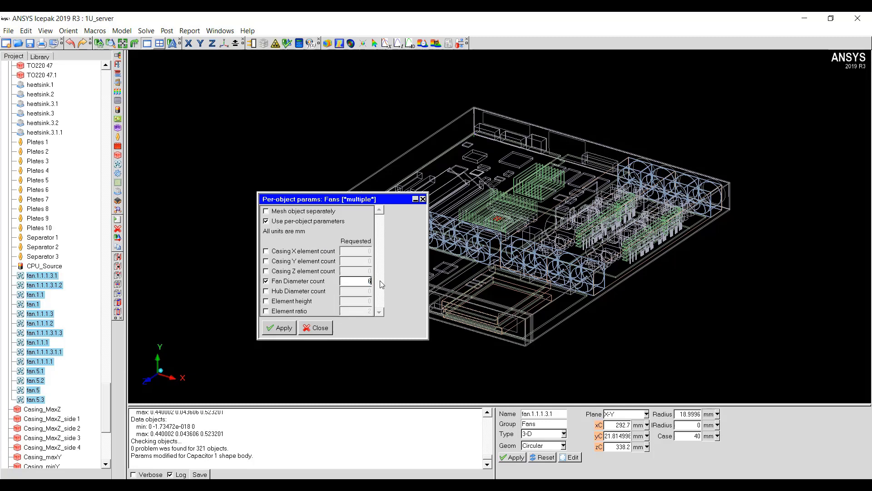
click(283, 328)
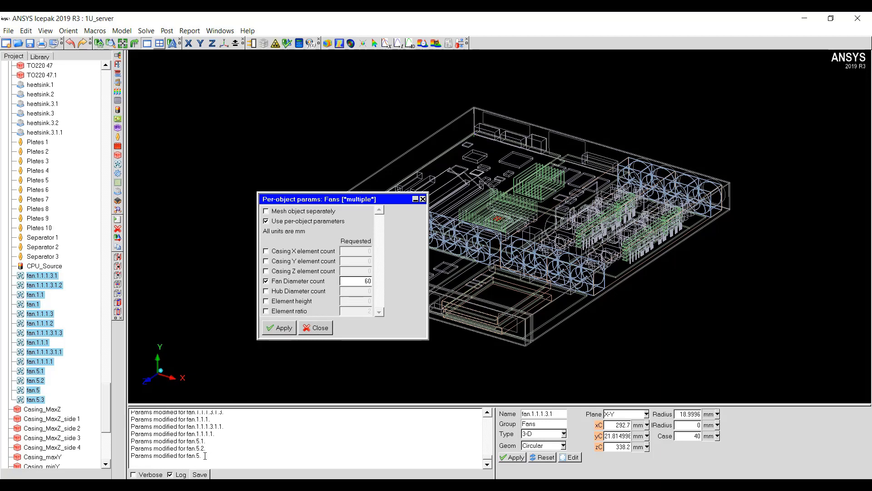
Check the fan modification messages in the log and close the fan mesh parameters.
drag(200, 455, 210, 435)
click(127, 448)
click(210, 435)
click(316, 329)
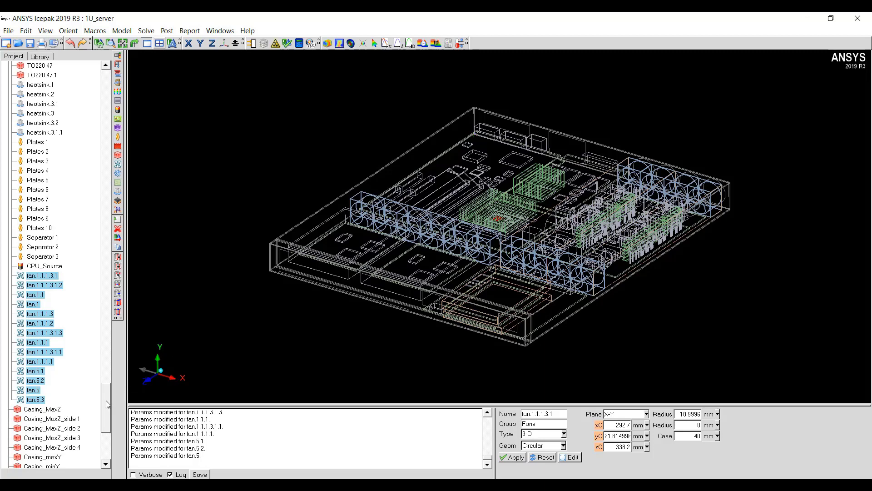
Sort the model tree by object types.
drag(105, 400, 95, 87)
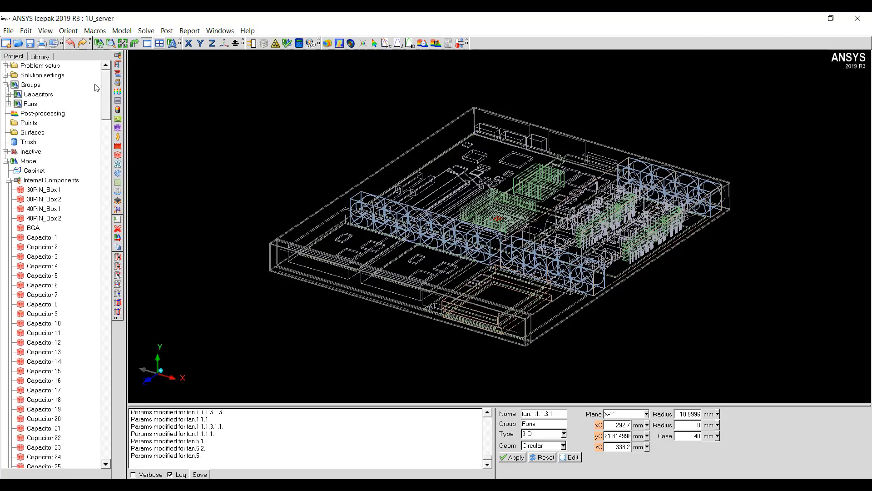
click(29, 162)
right_click(28, 162)
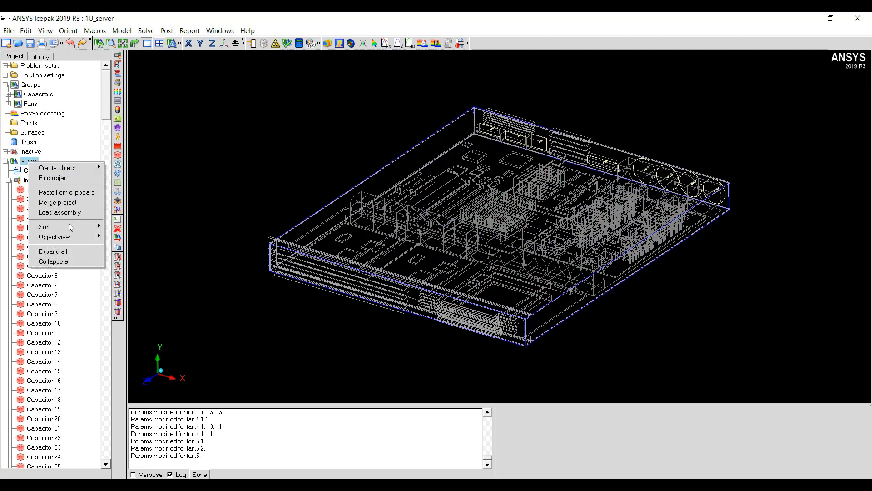
mouse_move(71, 237)
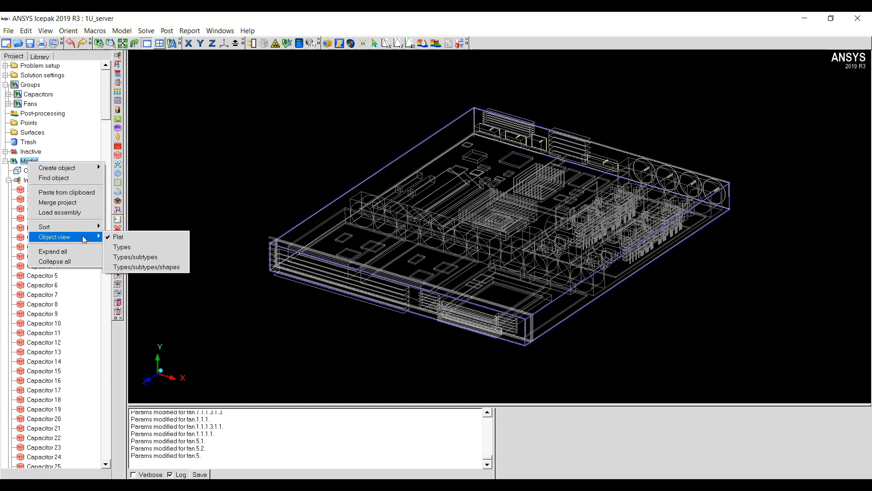
click(120, 246)
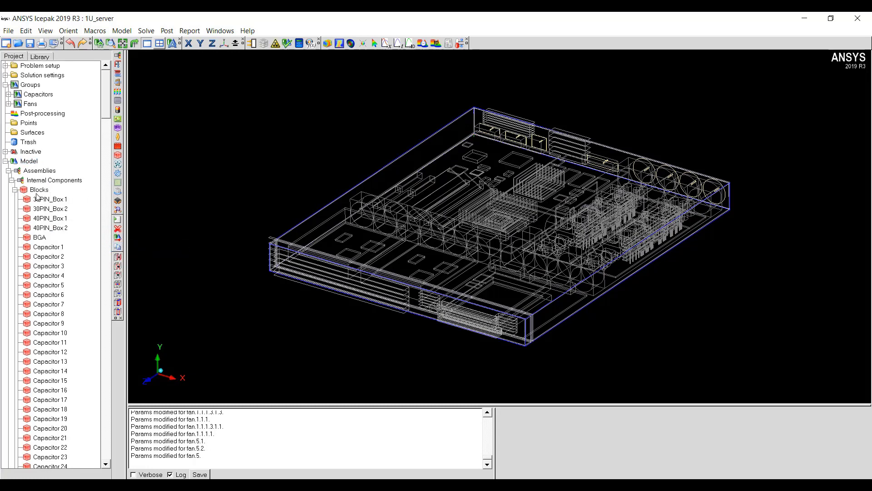
Collapse the Blocks, Fans, Heat sinks, Plates, Printed circuit boards and Sources lists.
click(15, 190)
click(15, 200)
click(15, 209)
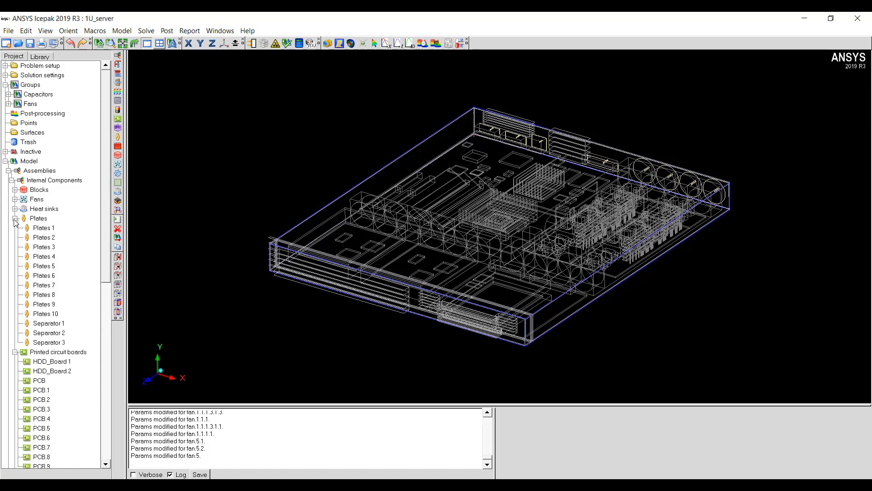
click(15, 219)
click(15, 228)
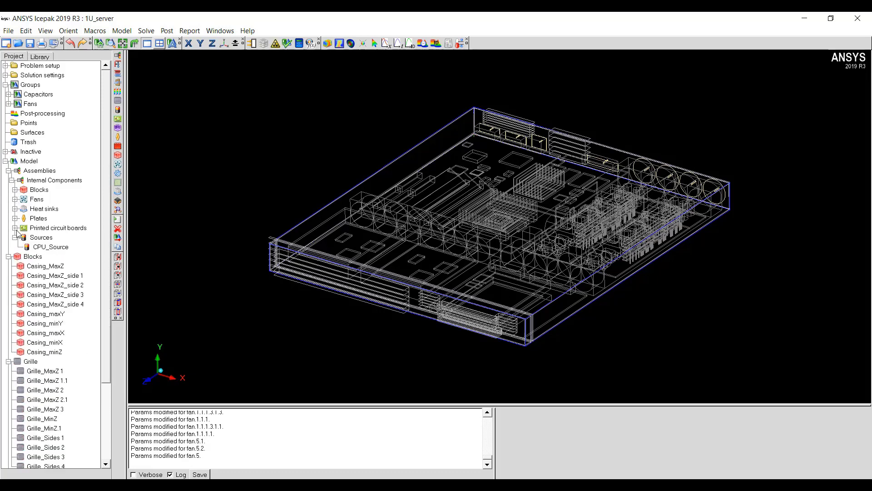
click(15, 238)
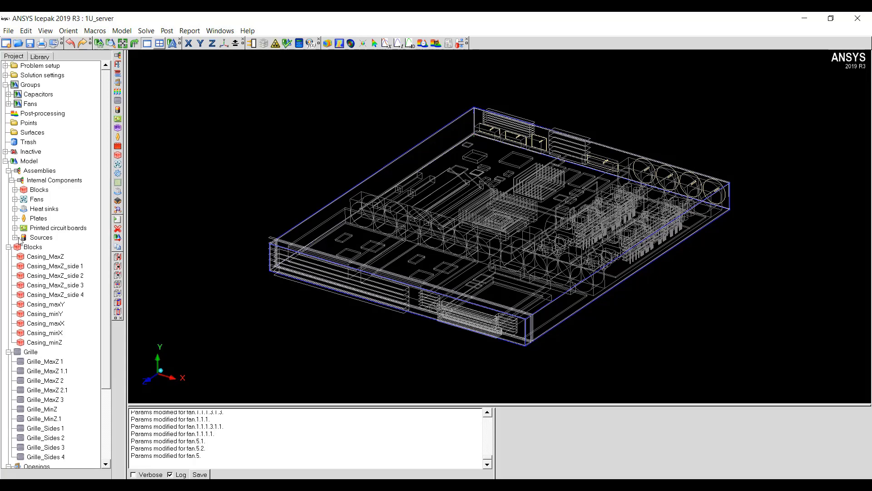
Expand Printed circuit boards, select HDD_Board 1 through PCB.9, and review their per-object parameters.
click(15, 228)
click(42, 238)
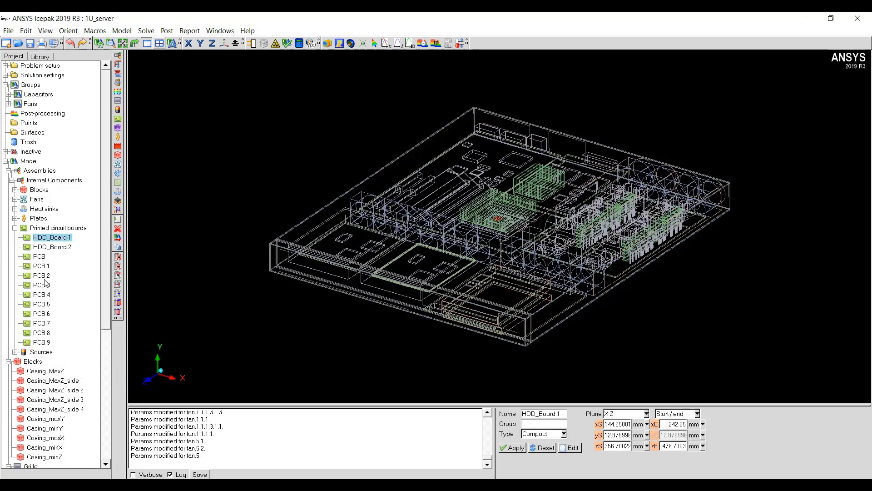
shift+click(42, 343)
right_click(41, 344)
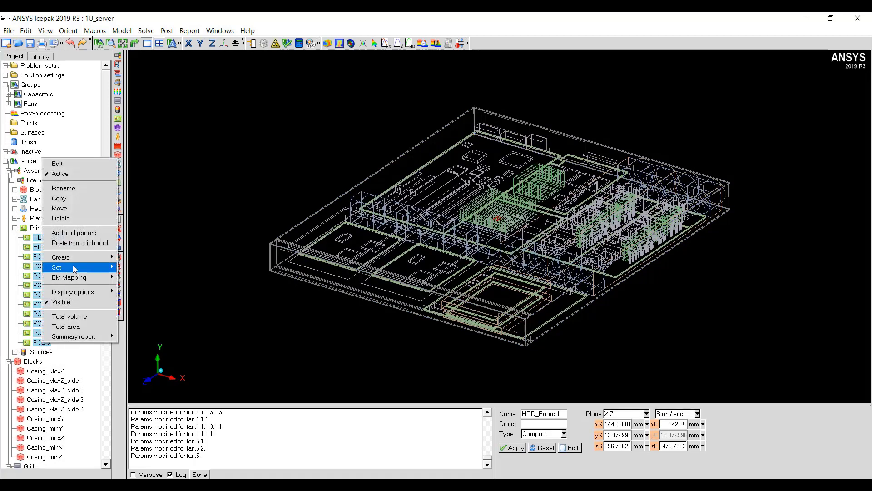
mouse_move(75, 269)
click(153, 277)
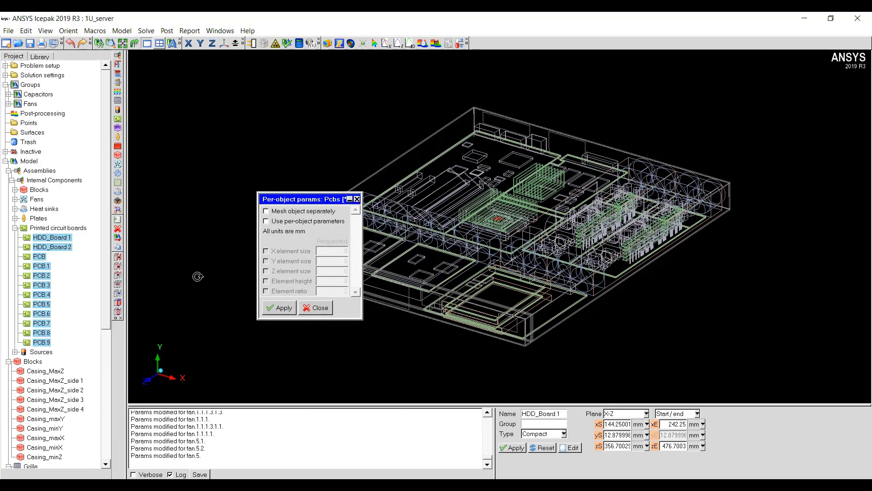
click(279, 222)
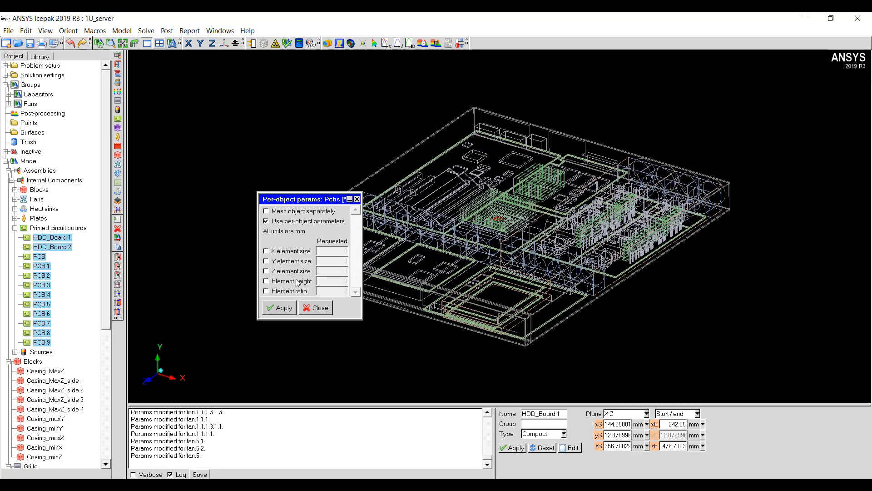
click(314, 307)
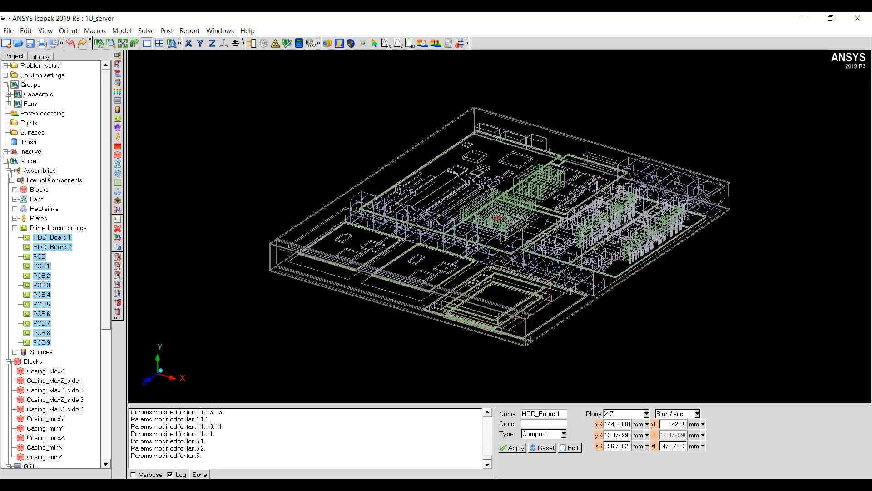
Switch the model tree's object view to Types/subtypes.
right_click(30, 161)
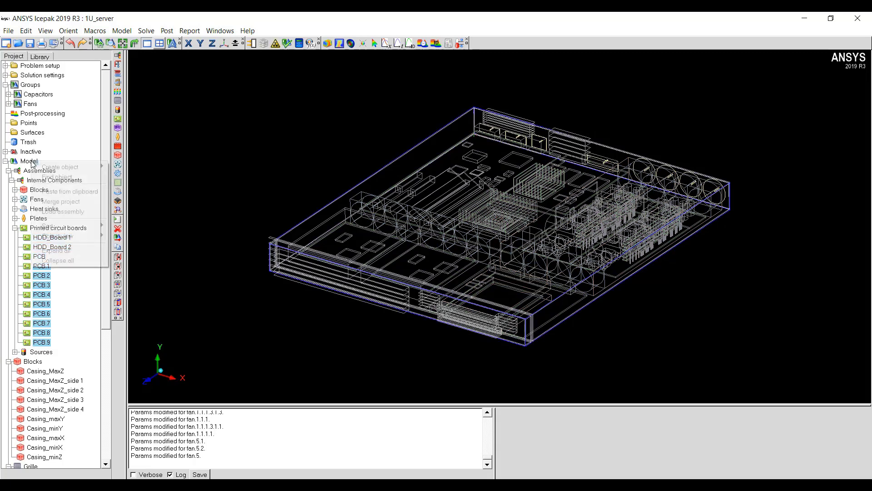
mouse_move(68, 236)
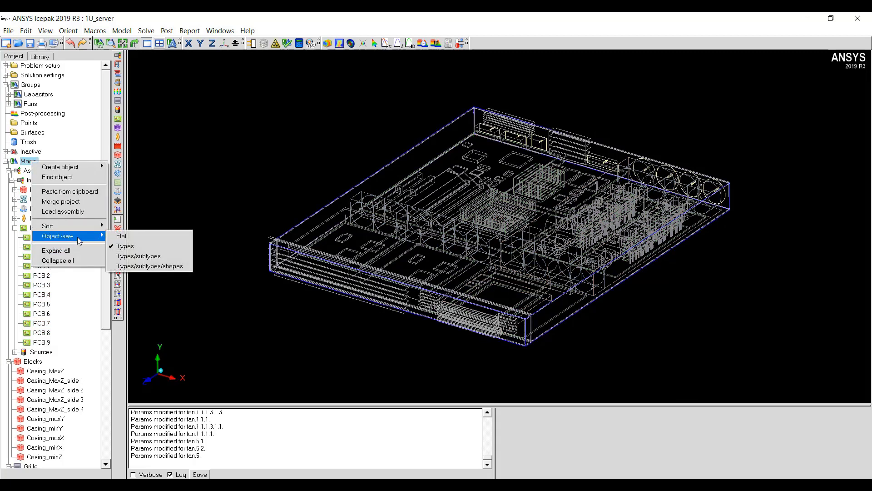
click(131, 256)
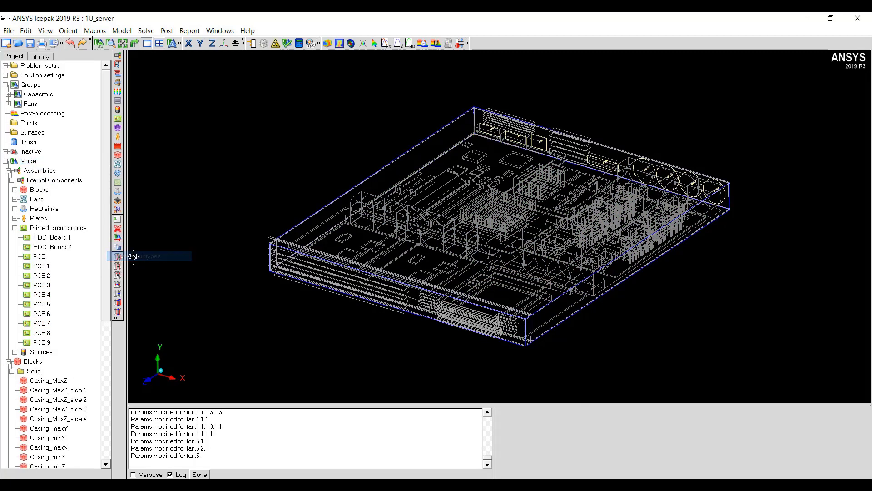
Expand Blocks, Fans, Plates and Heat sinks to reveal Solid, 3d, adiabatic_thin and Detailed.
click(16, 190)
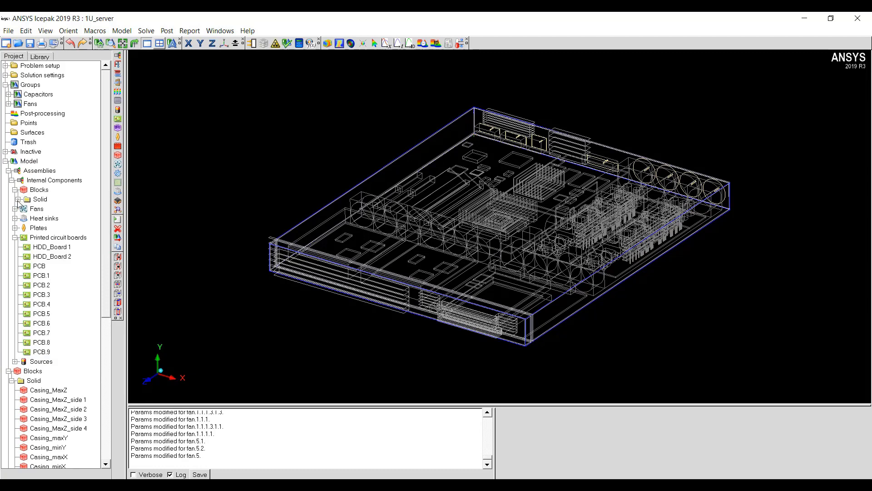
click(17, 199)
click(17, 200)
click(15, 209)
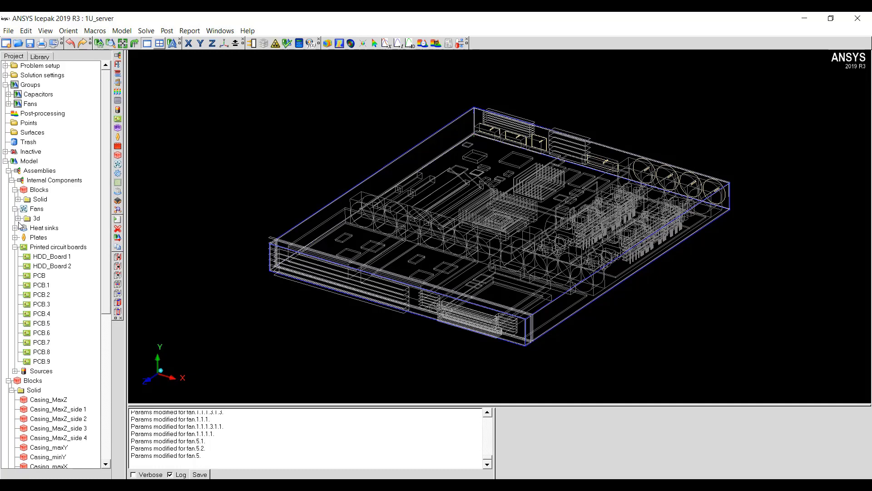
click(16, 237)
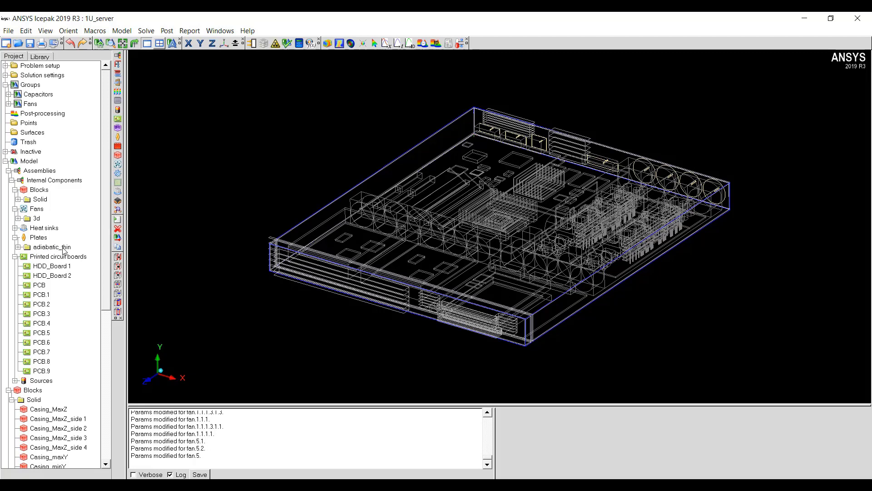
click(16, 227)
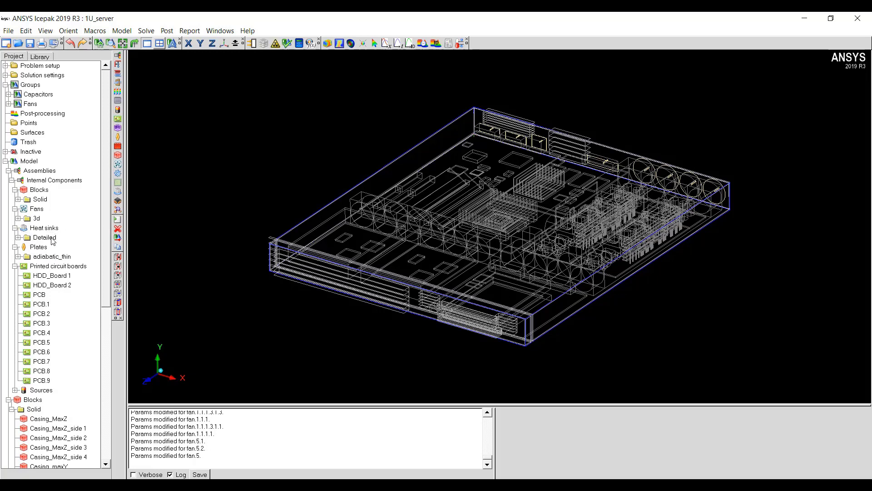
Switch the model tree's object view to Types/subtypes/shapes.
right_click(29, 161)
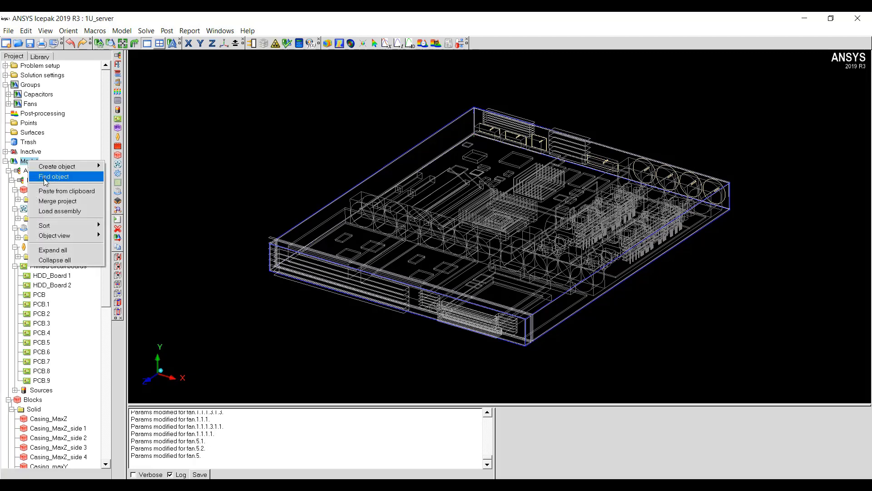
mouse_move(54, 235)
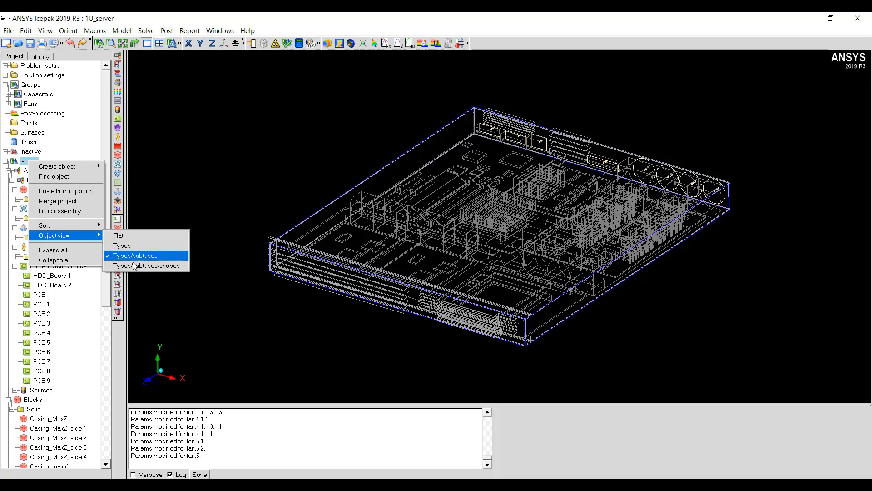
click(170, 269)
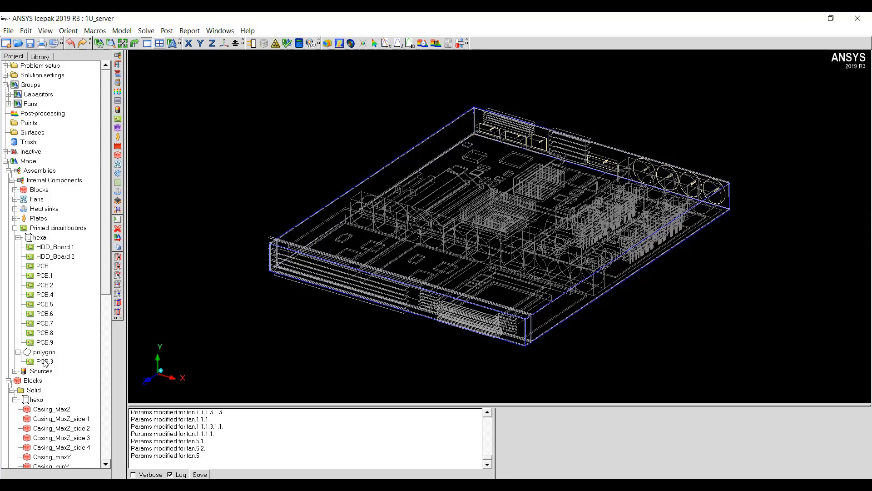
Expand Fans and Blocks > Solid > polygon to list the Slanted_Fin blocks.
click(15, 199)
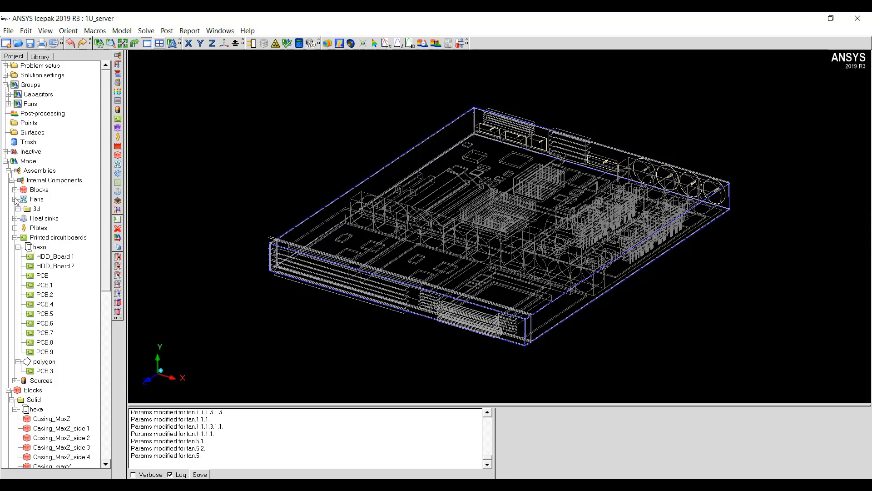
click(15, 189)
click(18, 199)
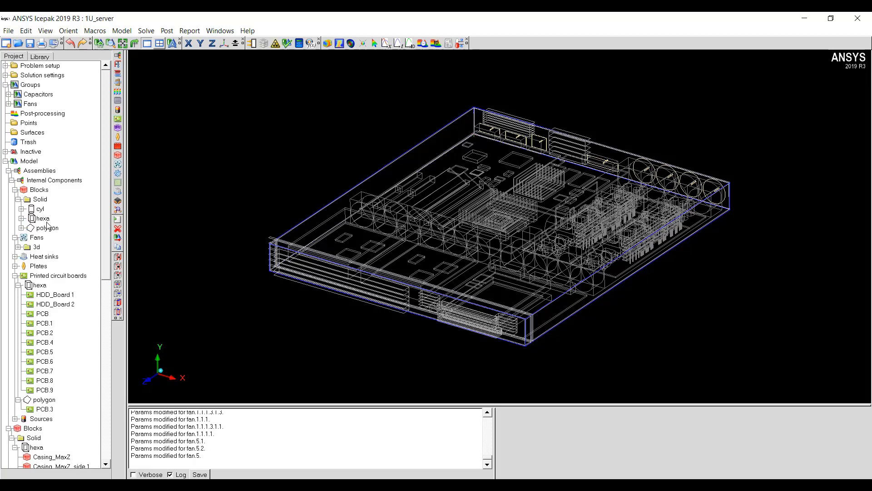
click(21, 228)
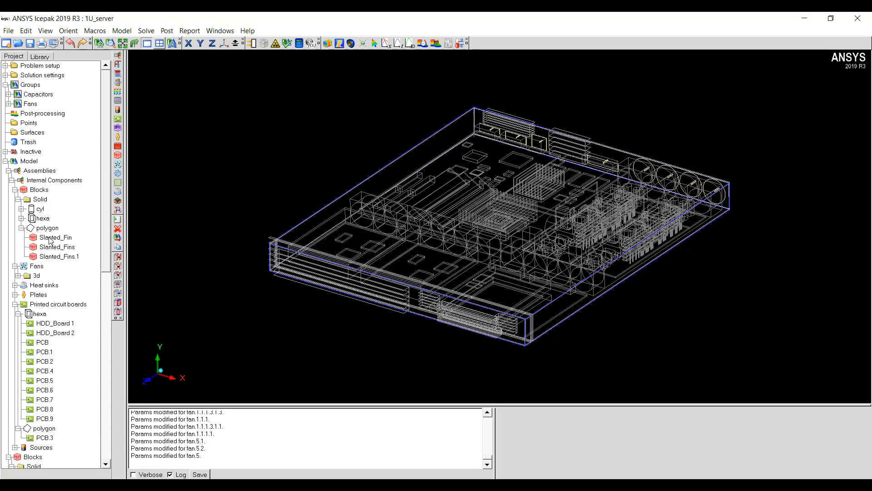